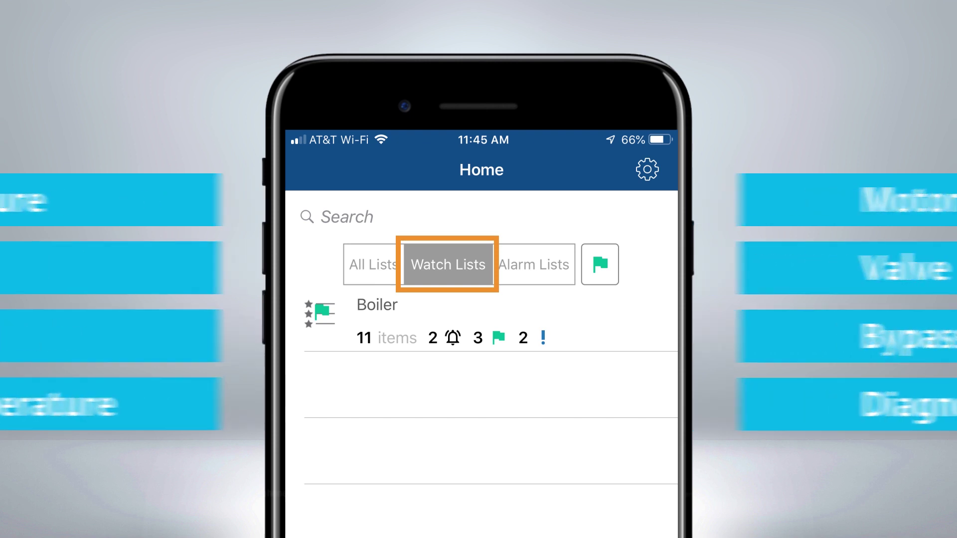
Step: Fill in the sign-in form's username field and masked password field
{"action": "left_click", "coordinate": [533, 264]}
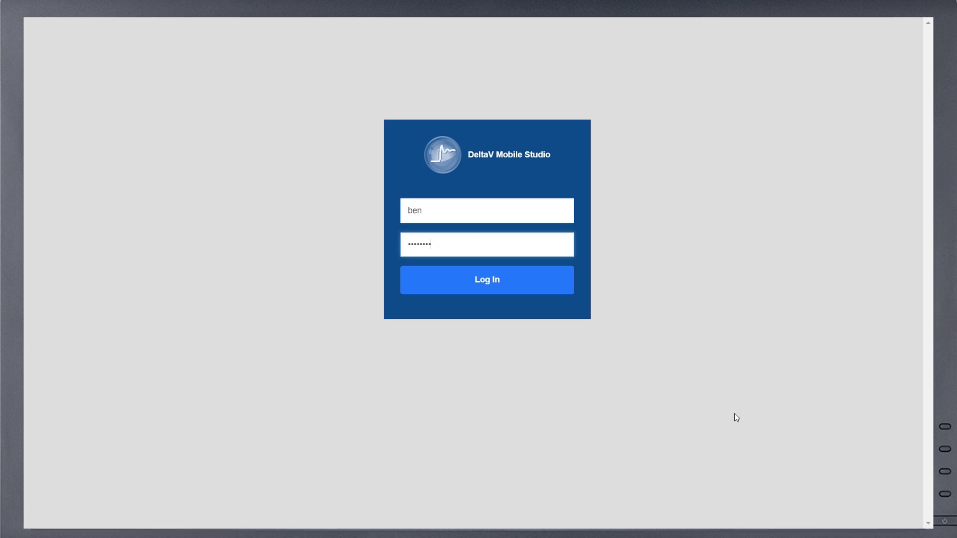
Step: Log in to the studio and bring up the Import page for list files
{"action": "left_click", "coordinate": [555, 291]}
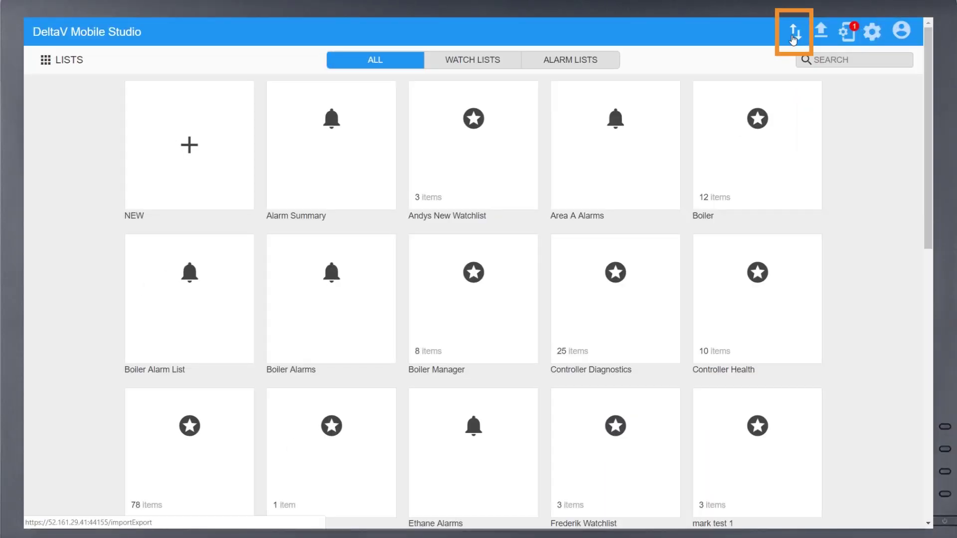
{"action": "left_click", "coordinate": [283, 215]}
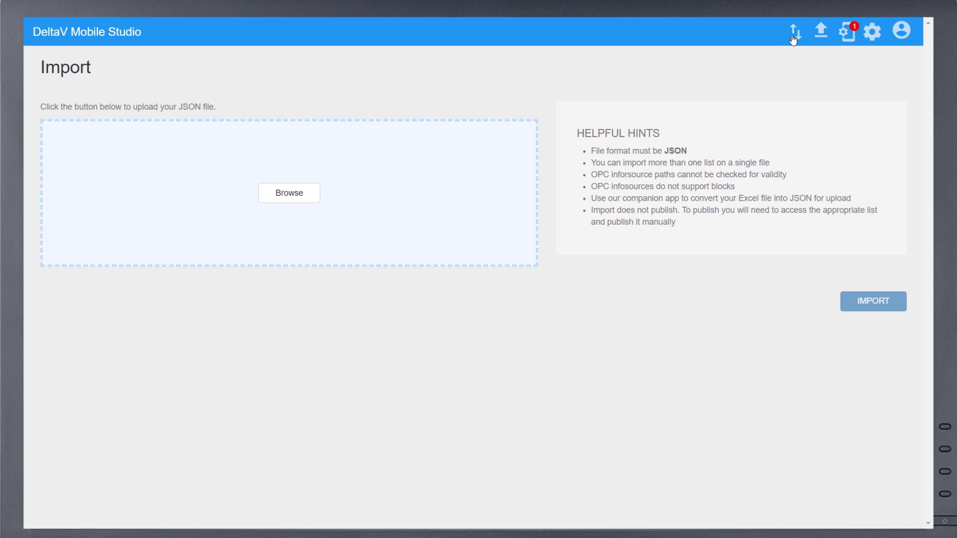
{"action": "left_click", "coordinate": [128, 31]}
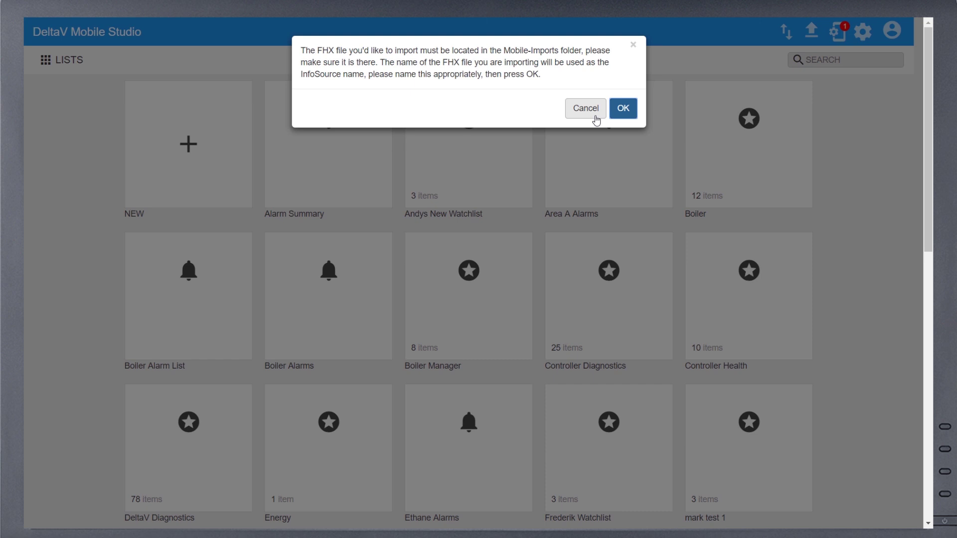
Step: Confirm the FHX file import request with OK
{"action": "left_click", "coordinate": [623, 109]}
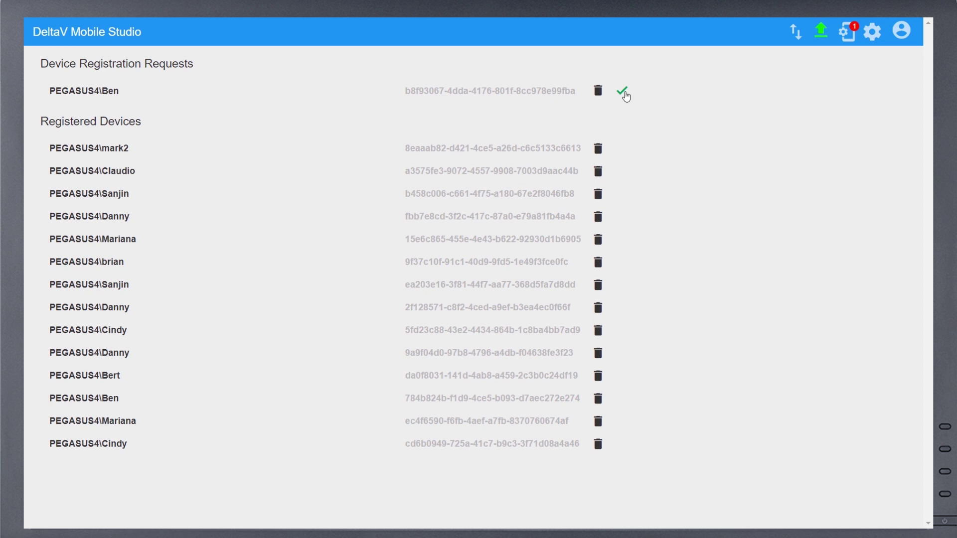
Step: Approve the pending device registration request with the green check mark
{"action": "left_click", "coordinate": [622, 91]}
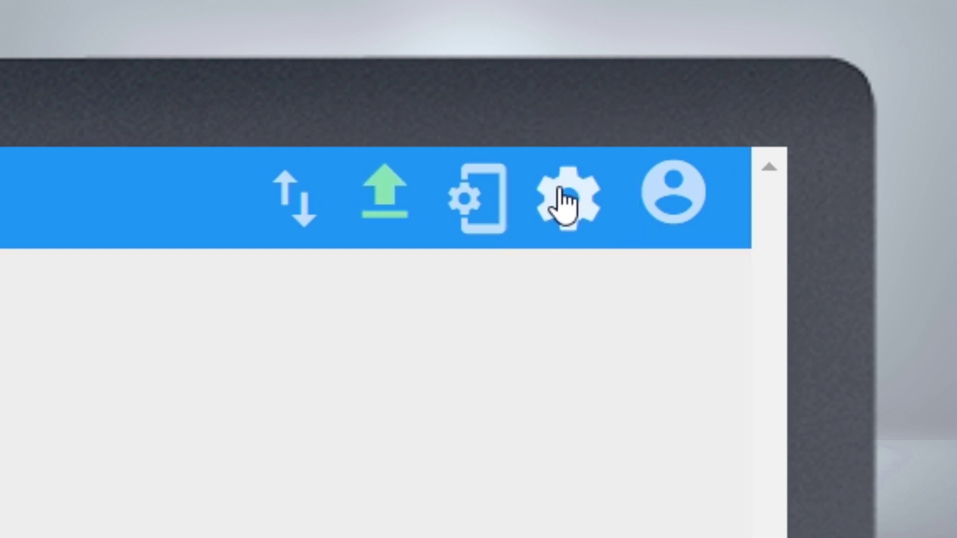
Step: From Settings, send a Push test notification reading 'test notification' to the chosen user
{"action": "left_click", "coordinate": [563, 199]}
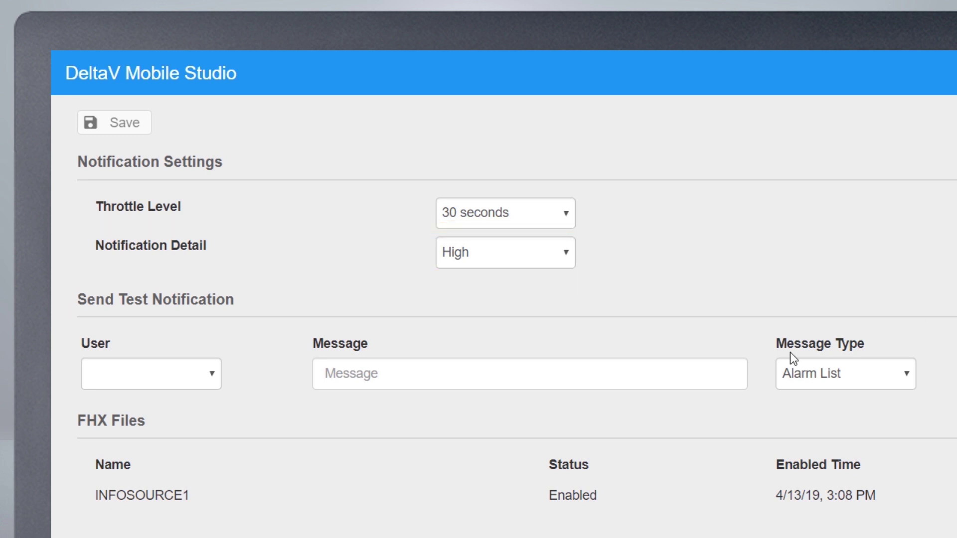
{"action": "left_click", "coordinate": [205, 374]}
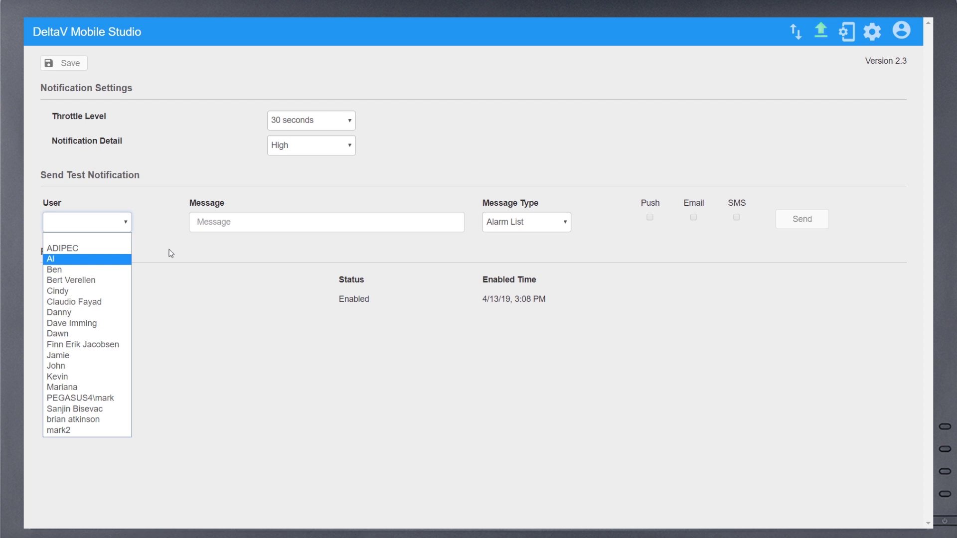
{"action": "left_click", "coordinate": [123, 270]}
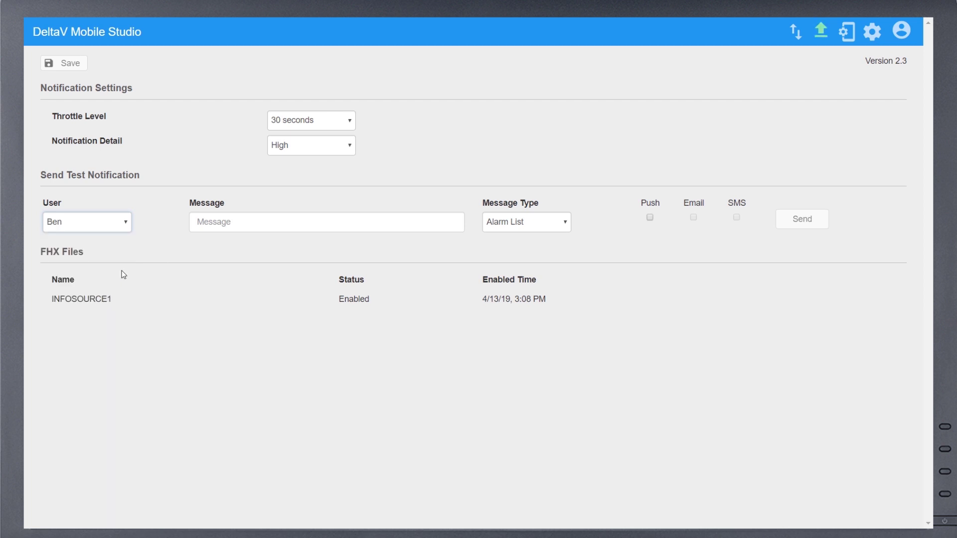
{"action": "left_click", "coordinate": [223, 227]}
{"action": "type", "text": "test notification"}
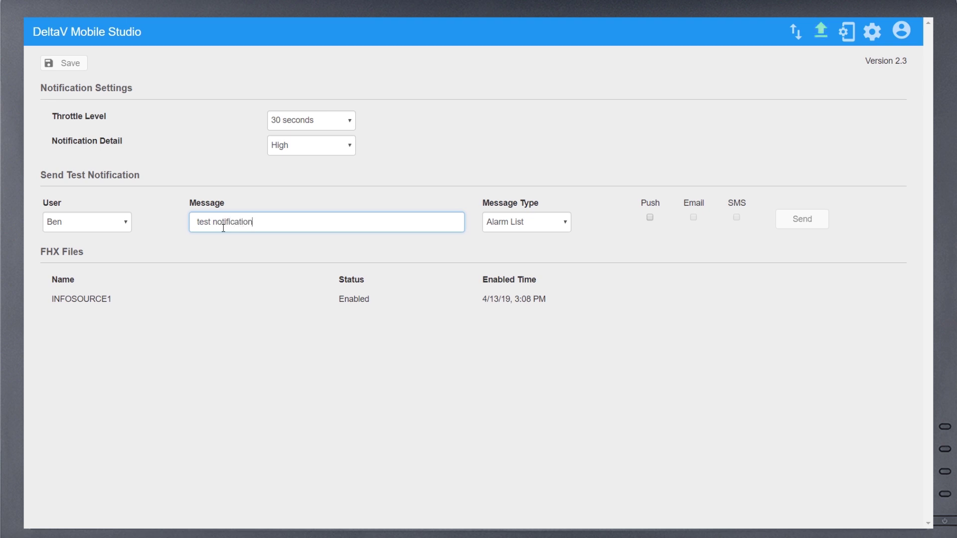
{"action": "left_click", "coordinate": [649, 218]}
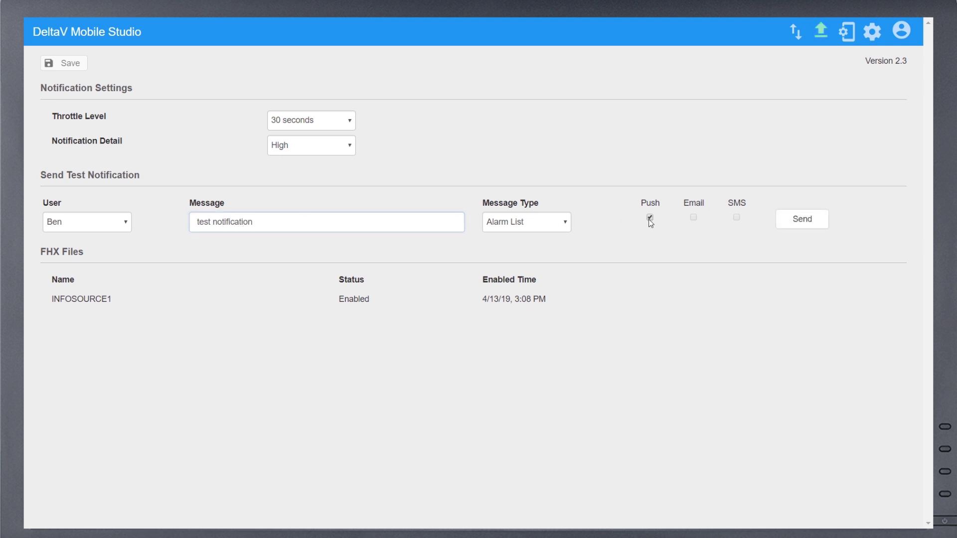
{"action": "left_click", "coordinate": [787, 227]}
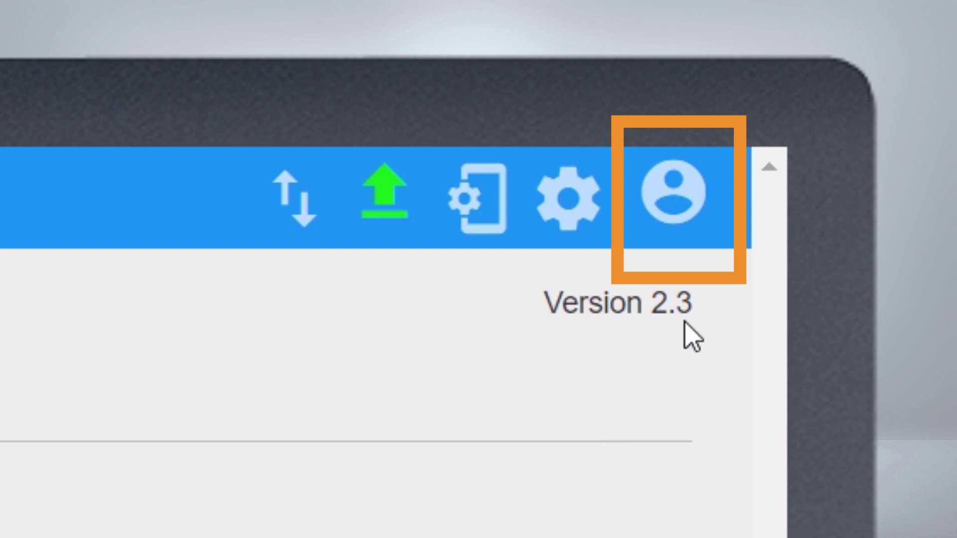
Step: Return to the lists page, filter to Watch Lists, and start a new watch list
{"action": "left_click", "coordinate": [671, 202]}
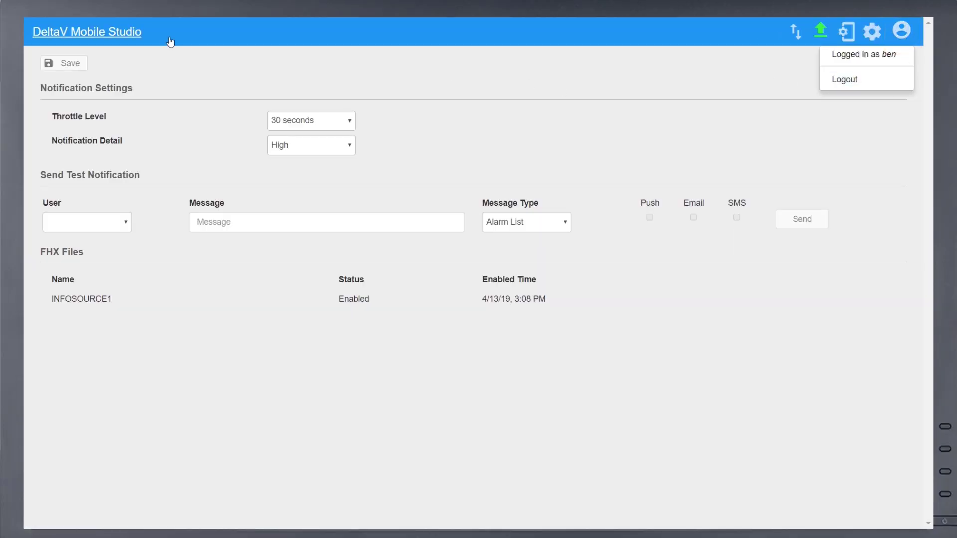
{"action": "left_click", "coordinate": [125, 33]}
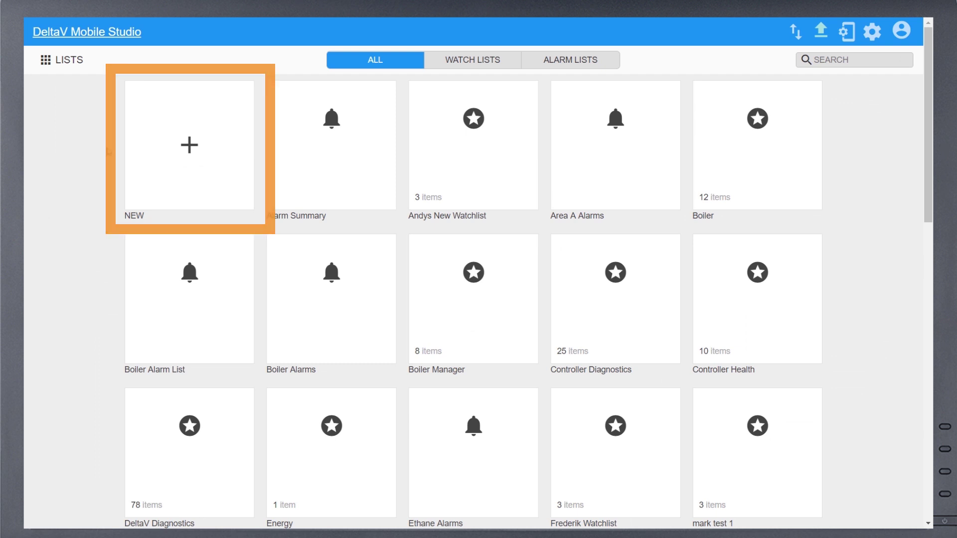
{"action": "left_click", "coordinate": [475, 63]}
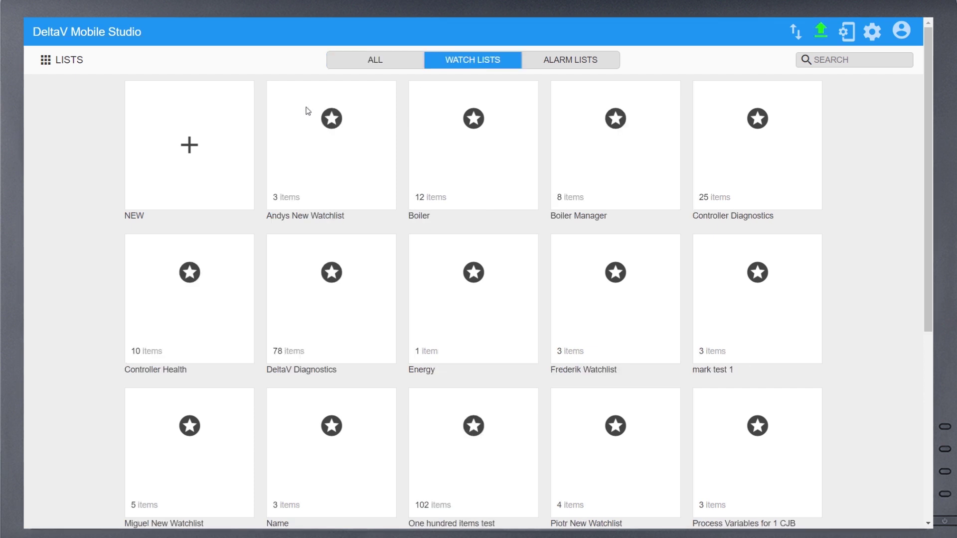
{"action": "left_click", "coordinate": [194, 142]}
Step: Name the watch list 'New Watch List' with description 'description' and view its items
{"action": "left_click", "coordinate": [211, 106]}
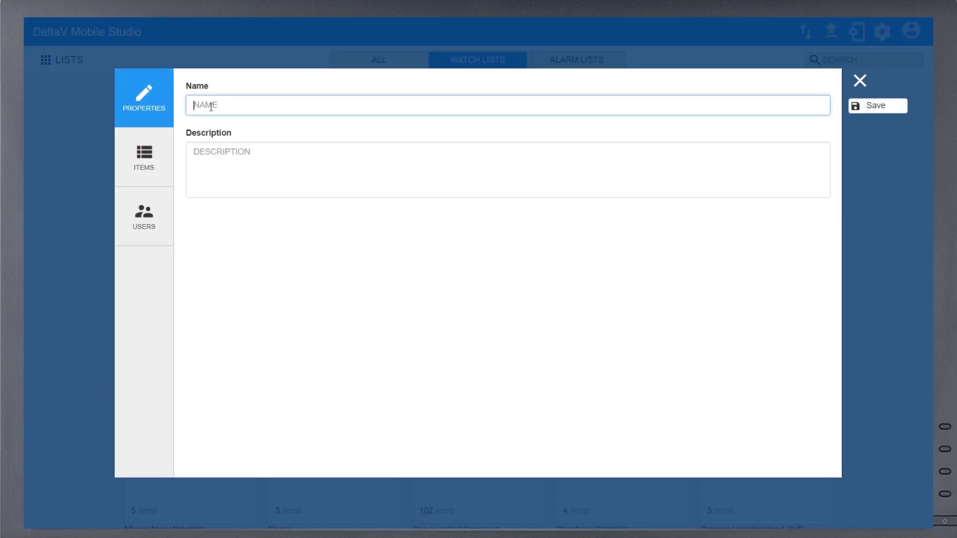
{"action": "type", "text": "New Watch List"}
{"action": "key", "text": "Tab"}
{"action": "type", "text": "descr"}
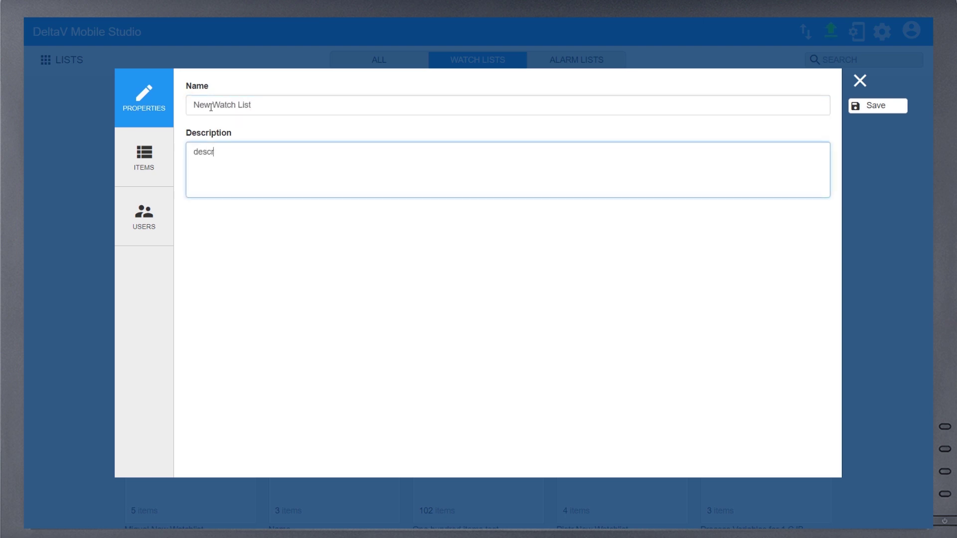
{"action": "type", "text": "iption"}
{"action": "left_click", "coordinate": [163, 162]}
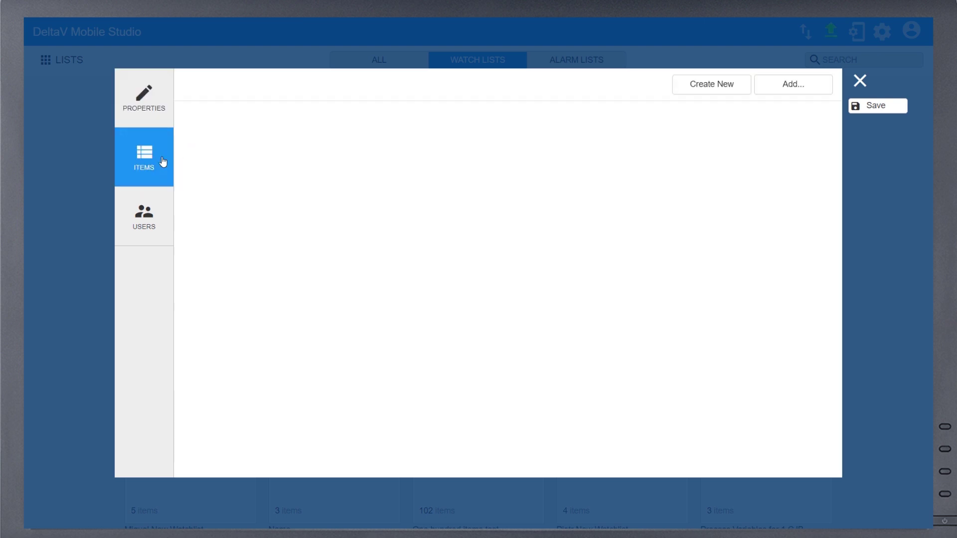
Step: Browse INFOSOURCE1 down to Control Strategies > BOILERS > BOILER_1 > FIC-10-201
{"action": "left_click", "coordinate": [793, 87]}
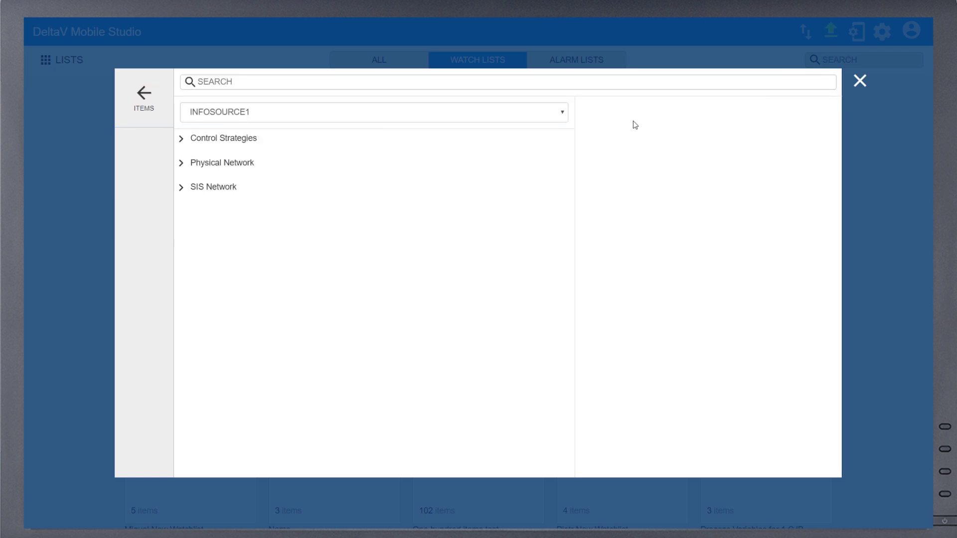
{"action": "left_click", "coordinate": [563, 115]}
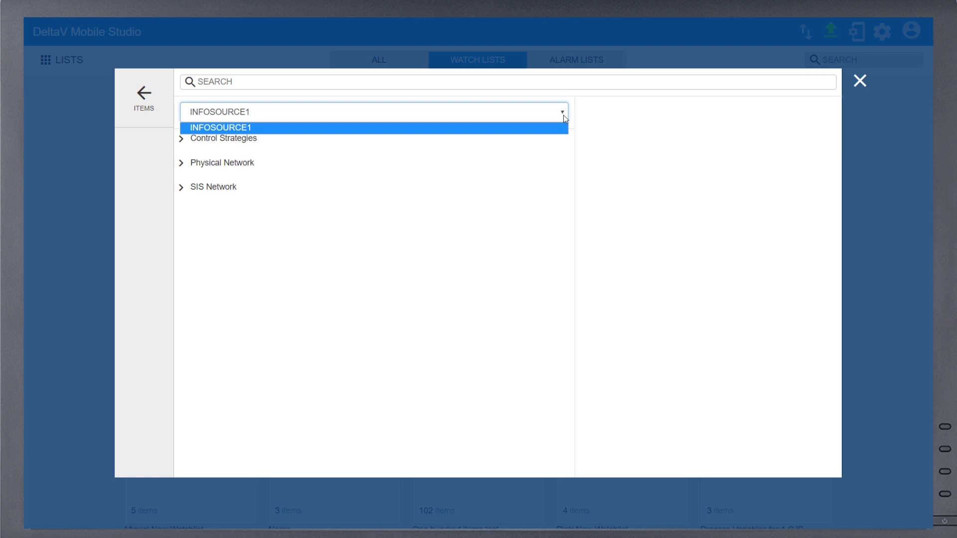
{"action": "left_click", "coordinate": [563, 115]}
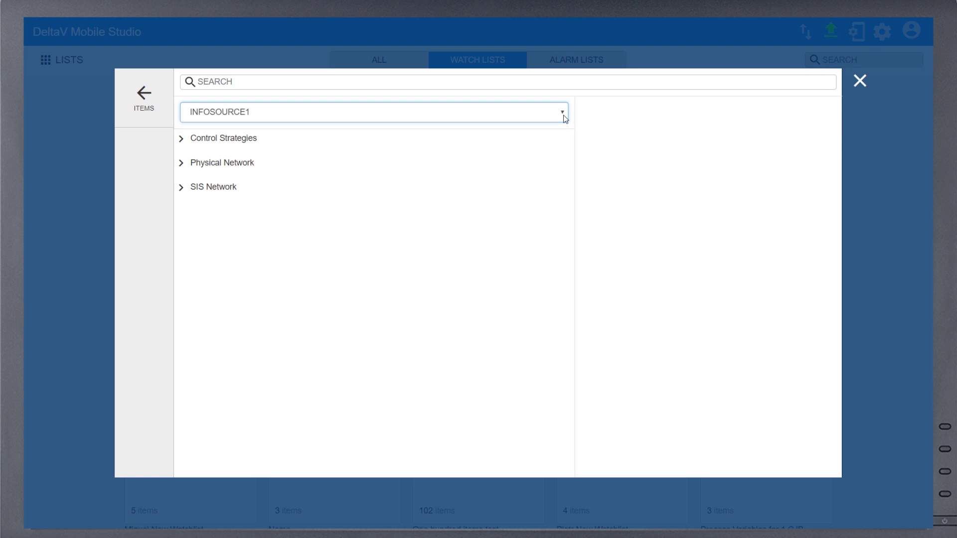
{"action": "left_click", "coordinate": [181, 140]}
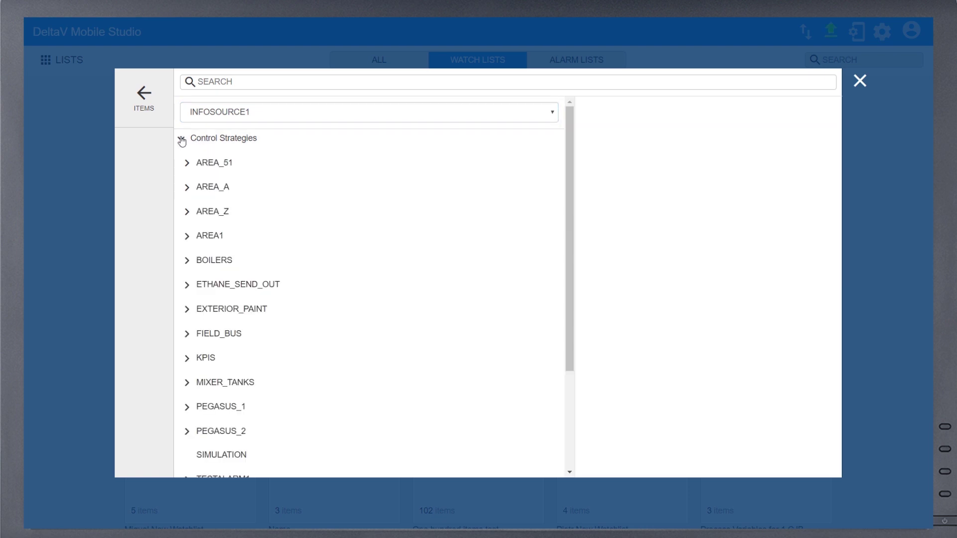
{"action": "left_click", "coordinate": [187, 260]}
{"action": "left_click", "coordinate": [193, 284]}
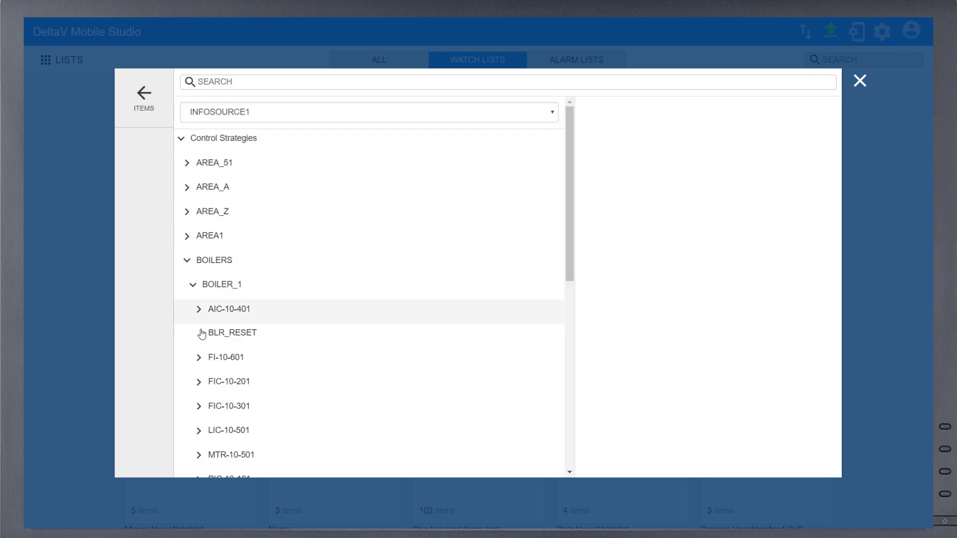
{"action": "left_click", "coordinate": [200, 383]}
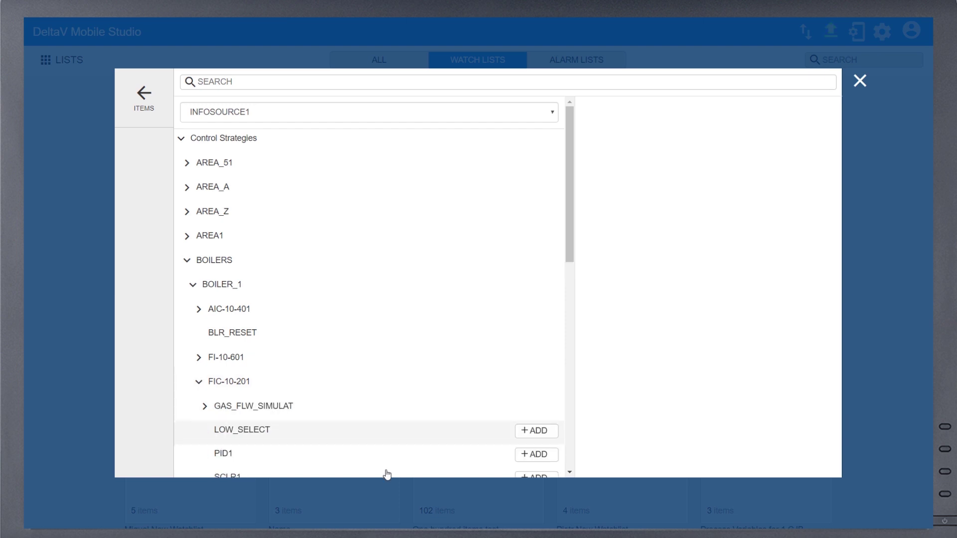
Step: Add PID1 and its BYPASS and ERROR parameters to the watch list
{"action": "left_click", "coordinate": [524, 457]}
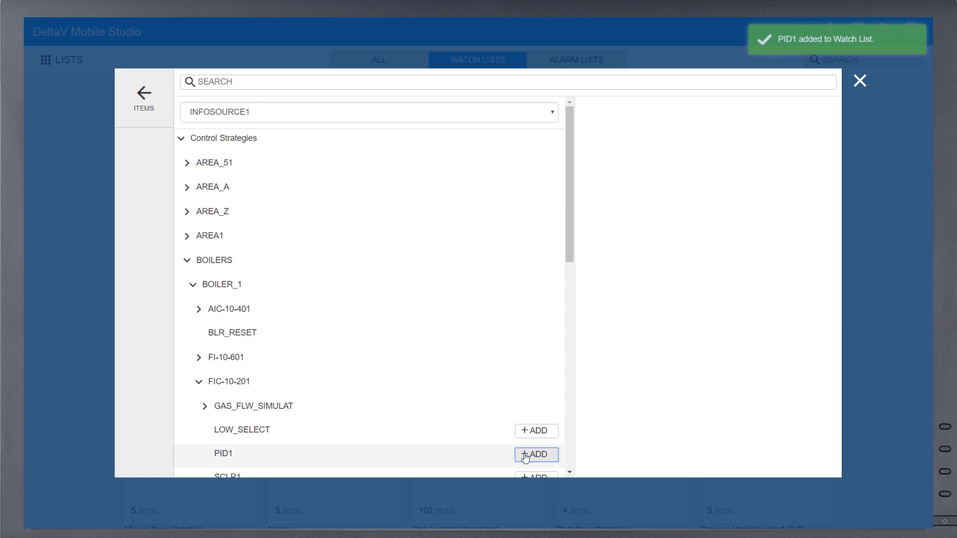
{"action": "left_click", "coordinate": [226, 454]}
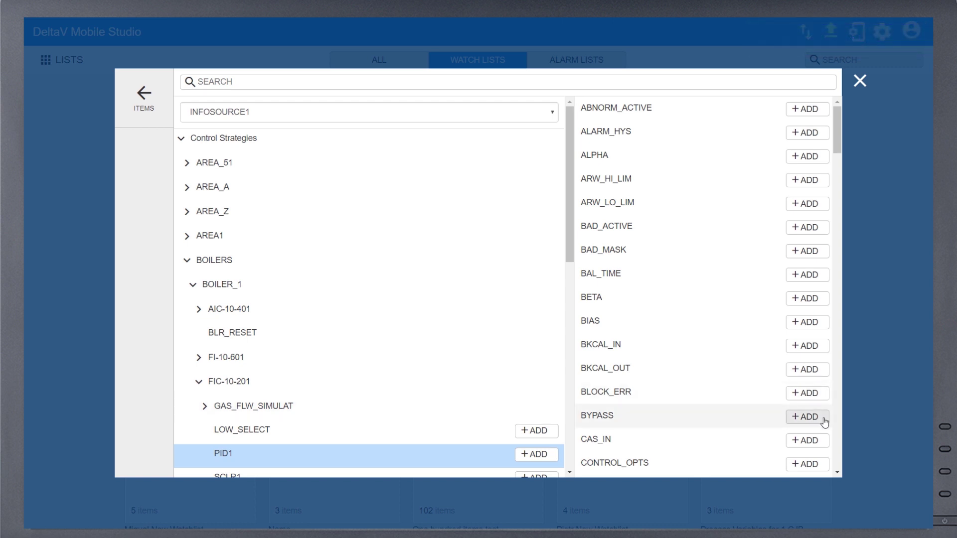
{"action": "left_click", "coordinate": [806, 417]}
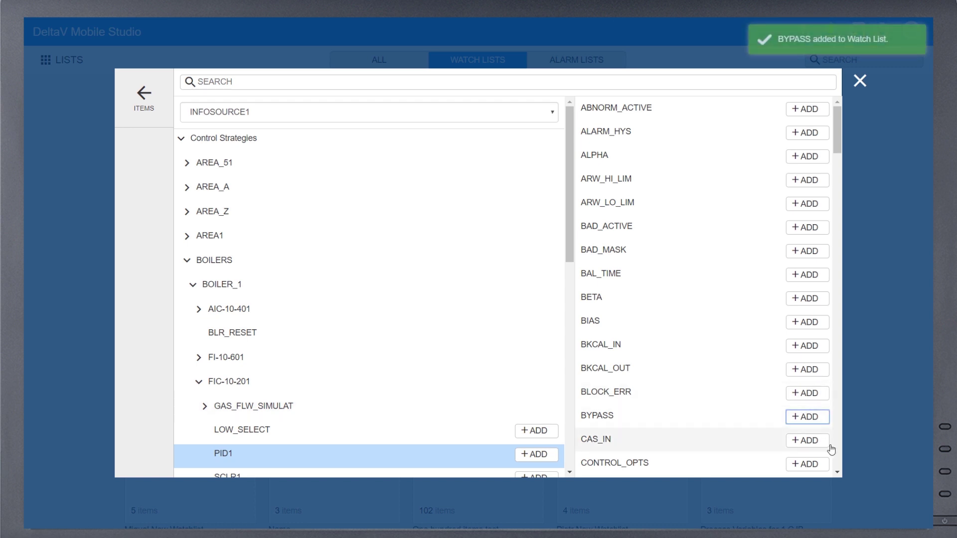
{"action": "scroll", "coordinate": [839, 472], "scroll_direction": "down", "scroll_amount": 2}
{"action": "scroll", "coordinate": [839, 471], "scroll_direction": "down", "scroll_amount": 5}
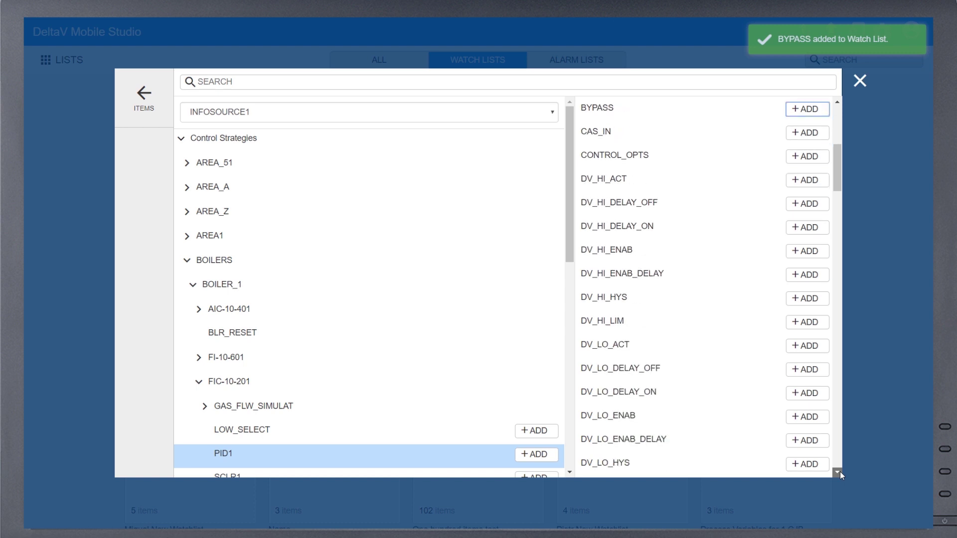
{"action": "left_click", "coordinate": [812, 464]}
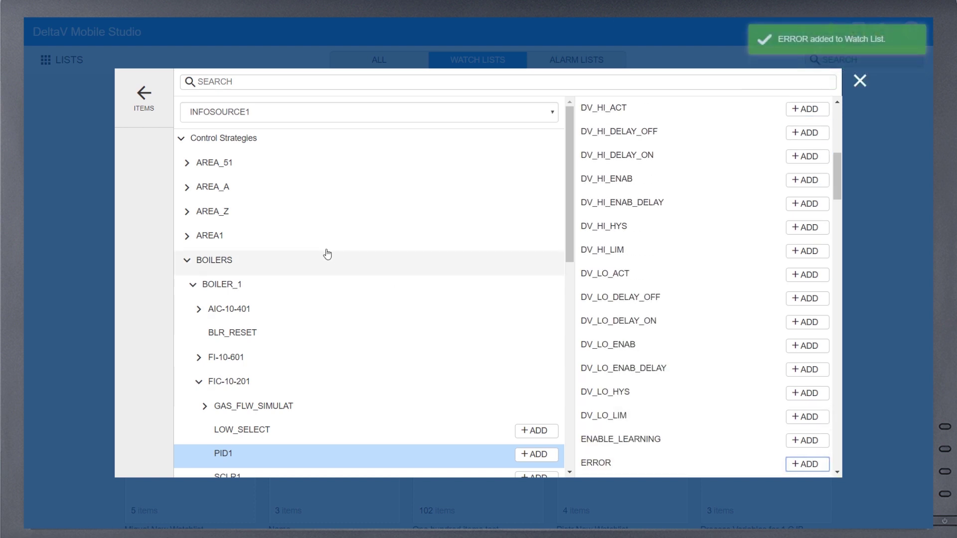
{"action": "left_click", "coordinate": [168, 124]}
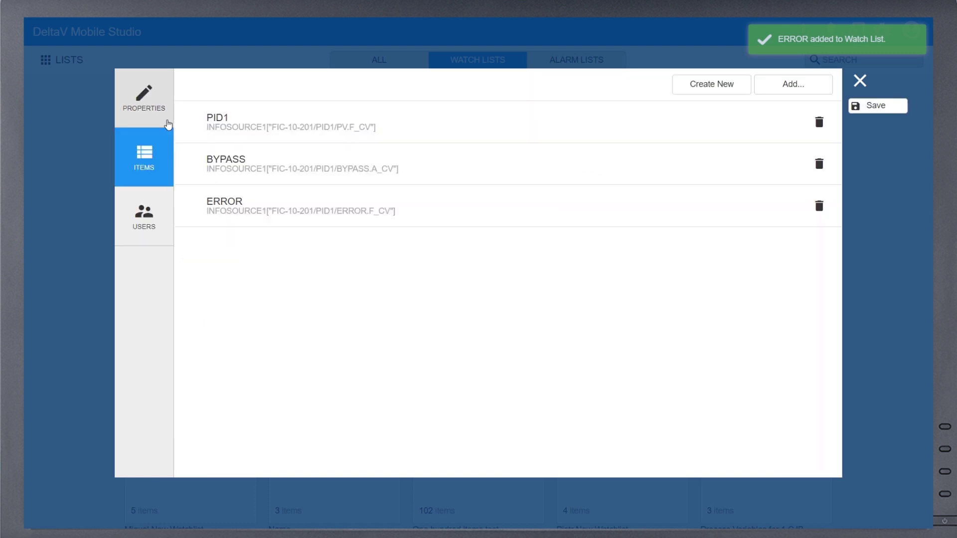
{"action": "left_click", "coordinate": [161, 199]}
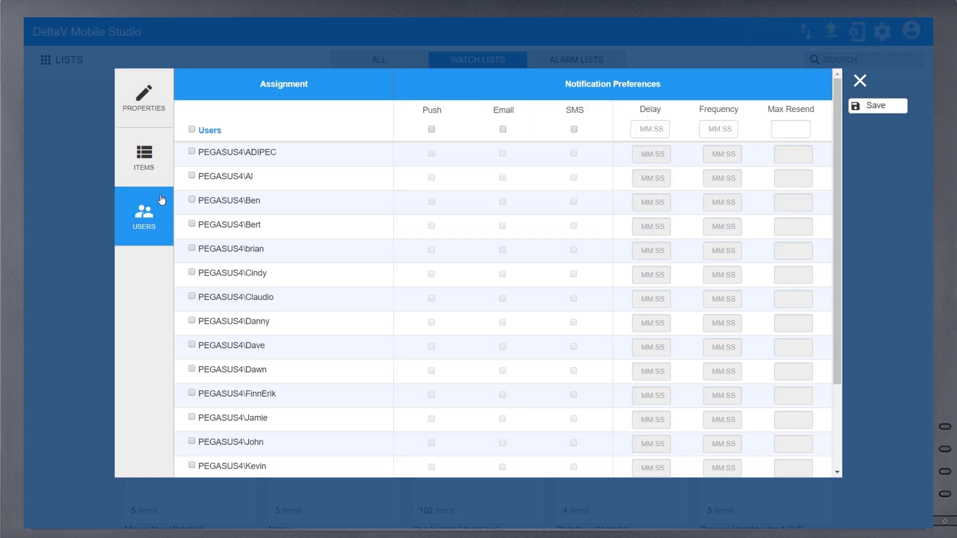
Step: Assign New Watch List to one user, save and publish it, then leave the editor
{"action": "left_click", "coordinate": [192, 199]}
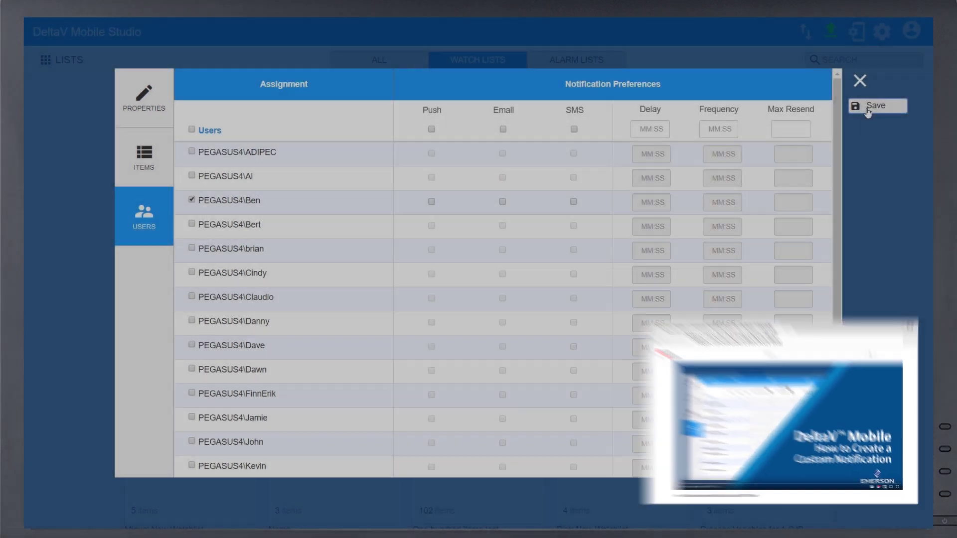
{"action": "left_click", "coordinate": [868, 111]}
{"action": "left_click", "coordinate": [880, 127]}
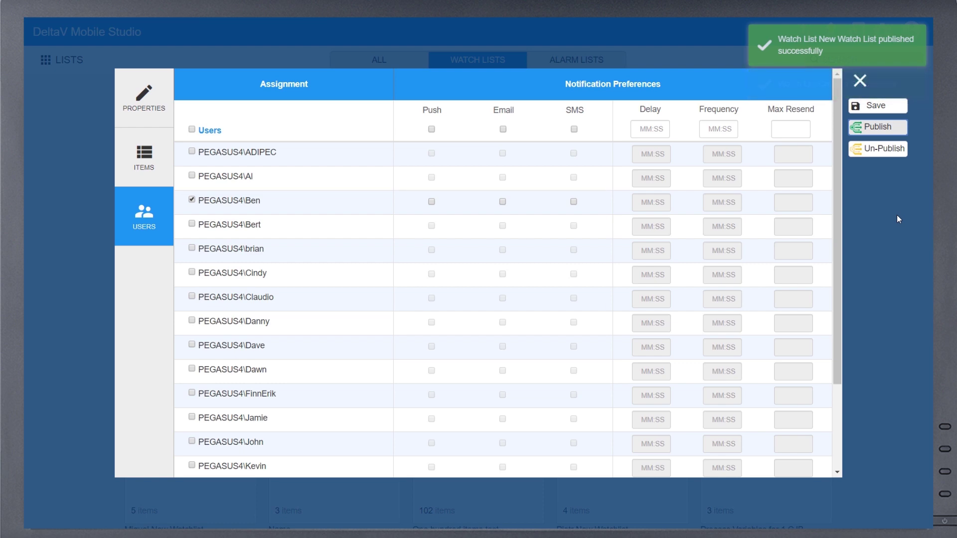
{"action": "left_click", "coordinate": [865, 86]}
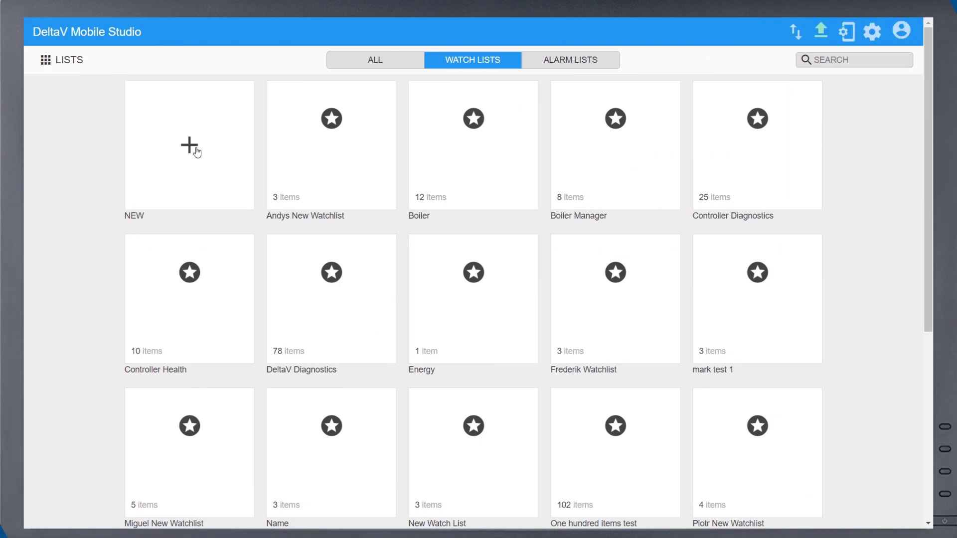
{"action": "left_click", "coordinate": [540, 60]}
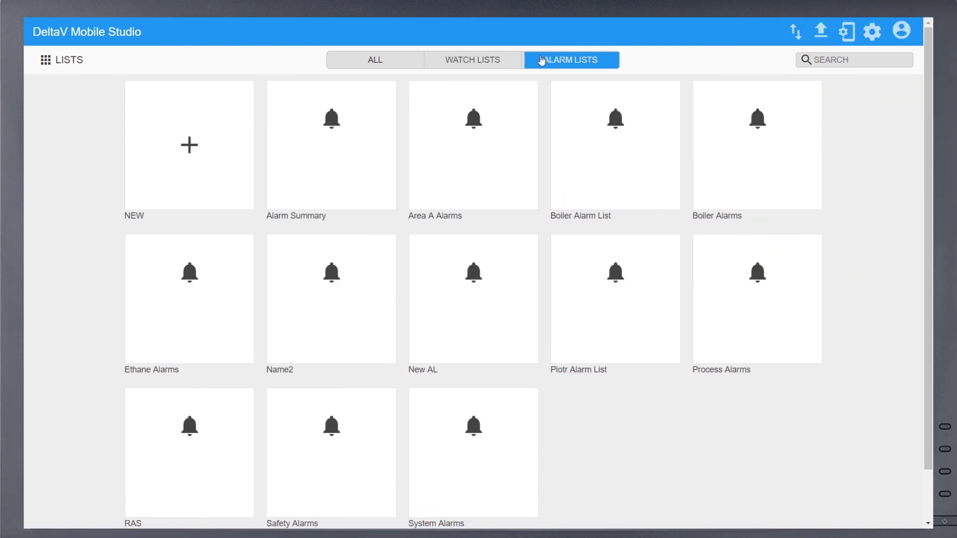
Step: Create 'New Alarm List' with description 'description' on INFOSOURCE1 and show its area filter
{"action": "left_click", "coordinate": [194, 183]}
{"action": "left_click", "coordinate": [217, 103]}
{"action": "type", "text": "New Alarm List"}
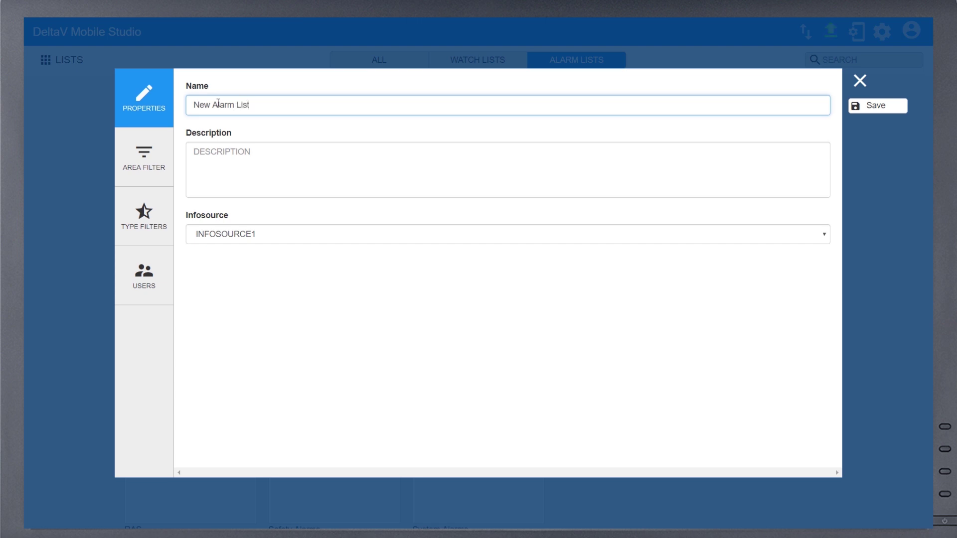
{"action": "key", "text": "Tab"}
{"action": "type", "text": "description"}
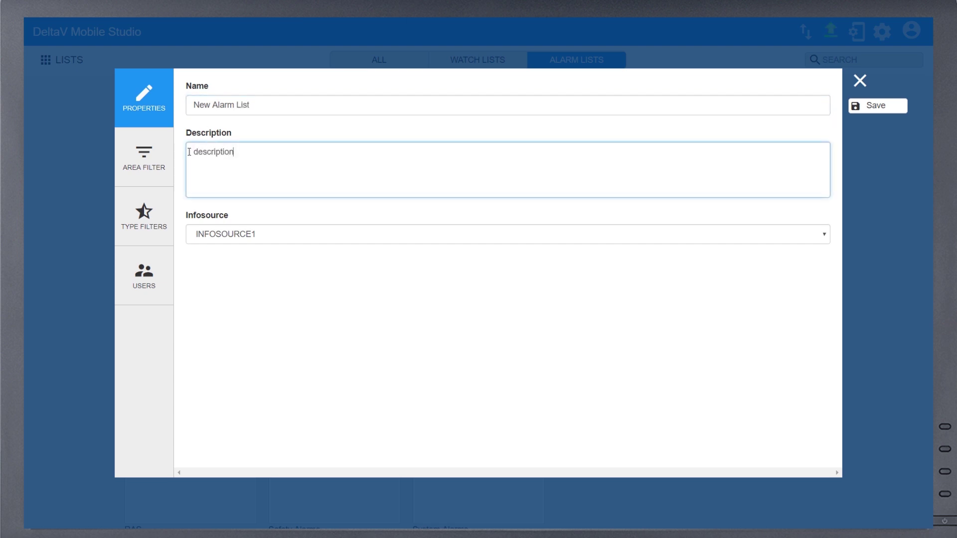
{"action": "left_click", "coordinate": [369, 234]}
{"action": "left_click", "coordinate": [369, 235]}
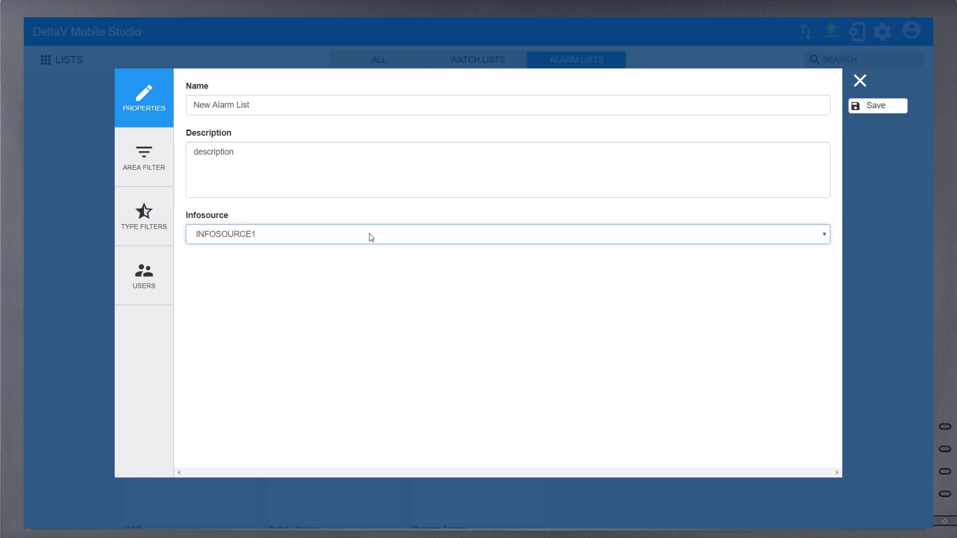
{"action": "left_click", "coordinate": [158, 173]}
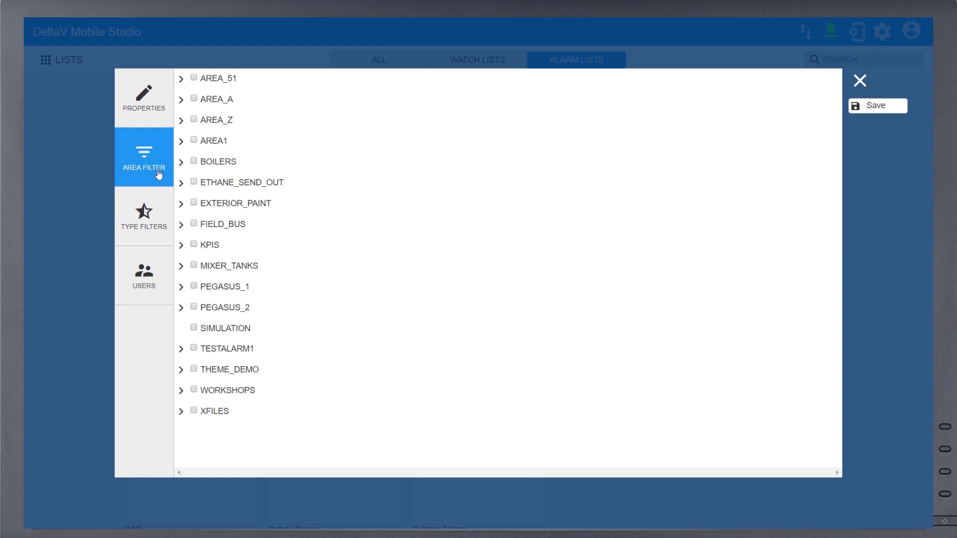
Step: Limit the alarm list's area filter to BOILERS, excluding BLR_RESET (10 selected)
{"action": "left_click", "coordinate": [194, 161]}
{"action": "left_click", "coordinate": [182, 164]}
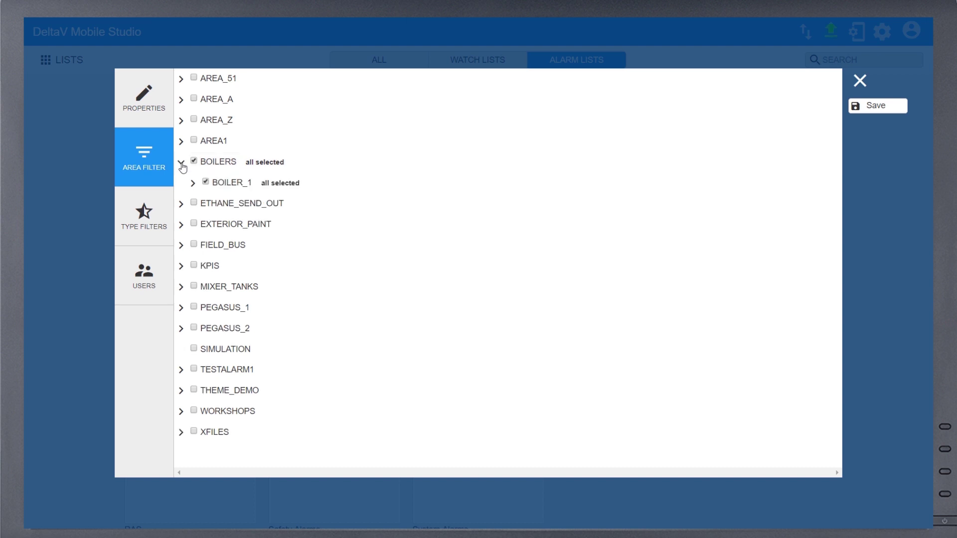
{"action": "left_click", "coordinate": [193, 185]}
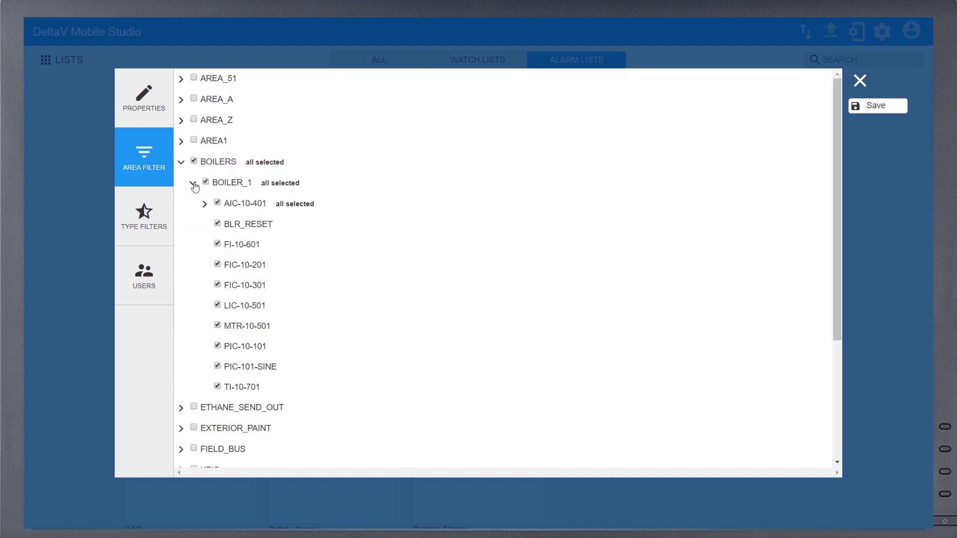
{"action": "left_click", "coordinate": [218, 224]}
{"action": "left_click", "coordinate": [162, 223]}
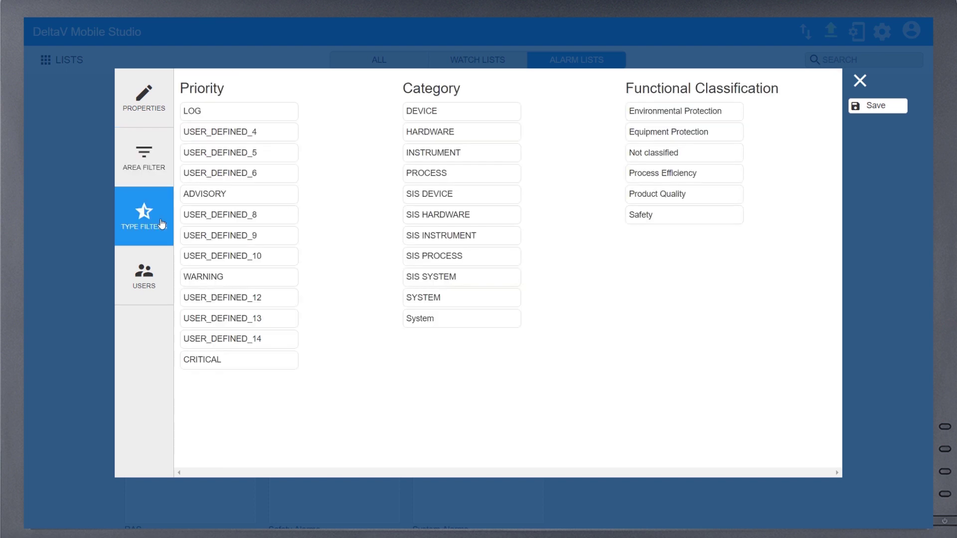
Step: Filter priorities to ADVISORY, WARNING and CRITICAL, leaving the PROCESS category unfiltered
{"action": "left_click", "coordinate": [247, 195]}
{"action": "left_click", "coordinate": [242, 274]}
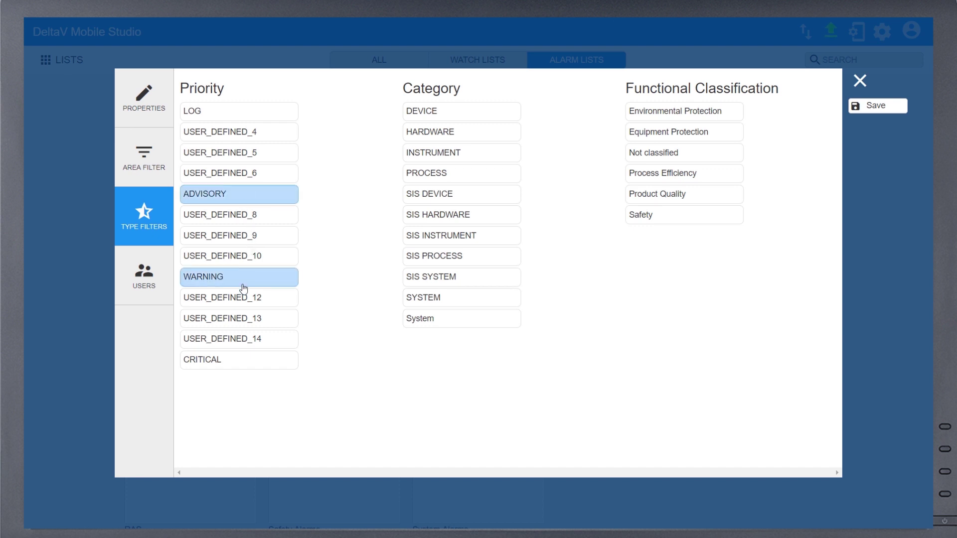
{"action": "left_click", "coordinate": [238, 359]}
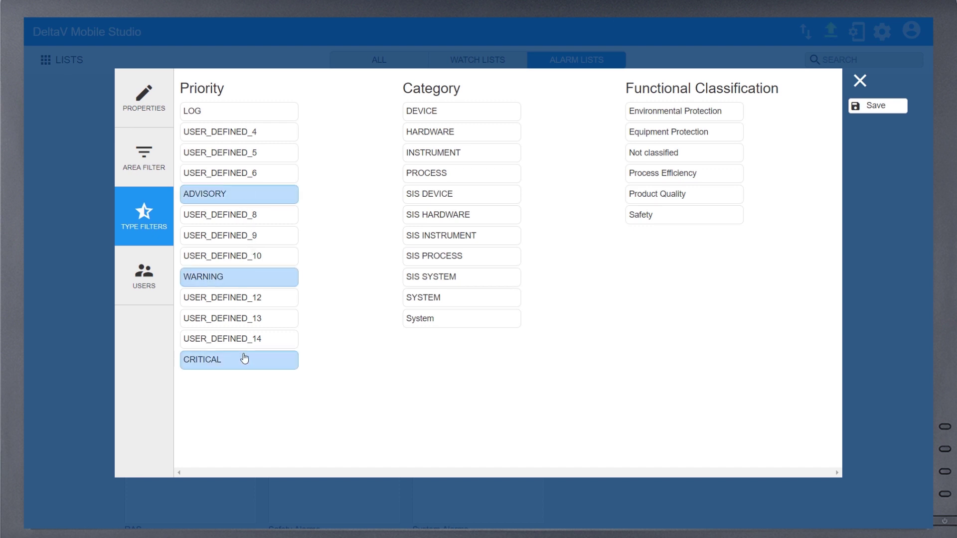
{"action": "left_click", "coordinate": [438, 176]}
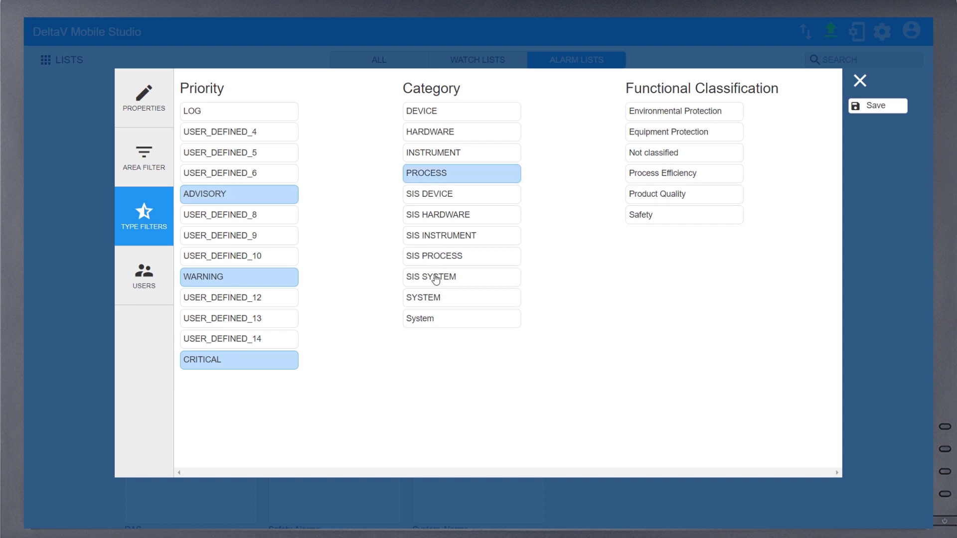
{"action": "left_click", "coordinate": [499, 177]}
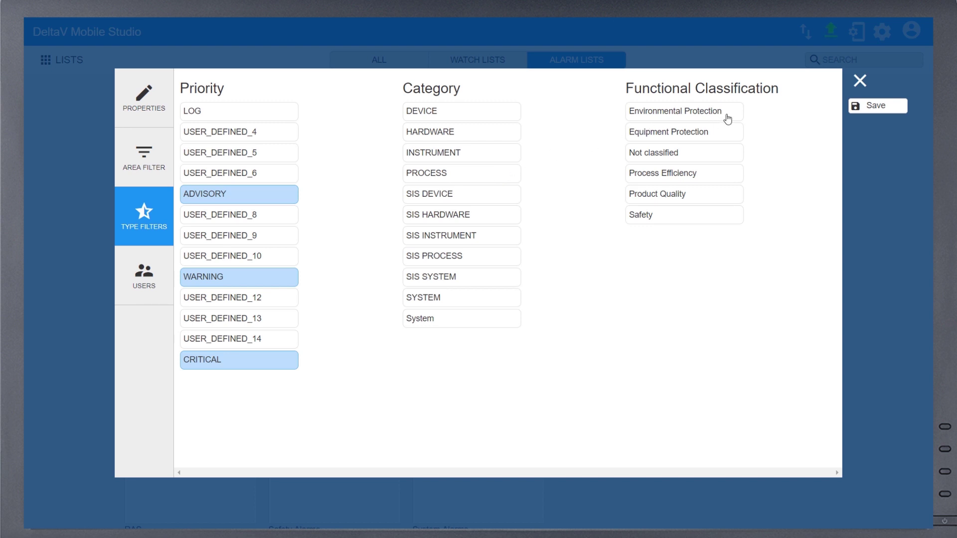
Step: Leave the Environmental Protection and Safety classification filters cleared
{"action": "left_click", "coordinate": [727, 119]}
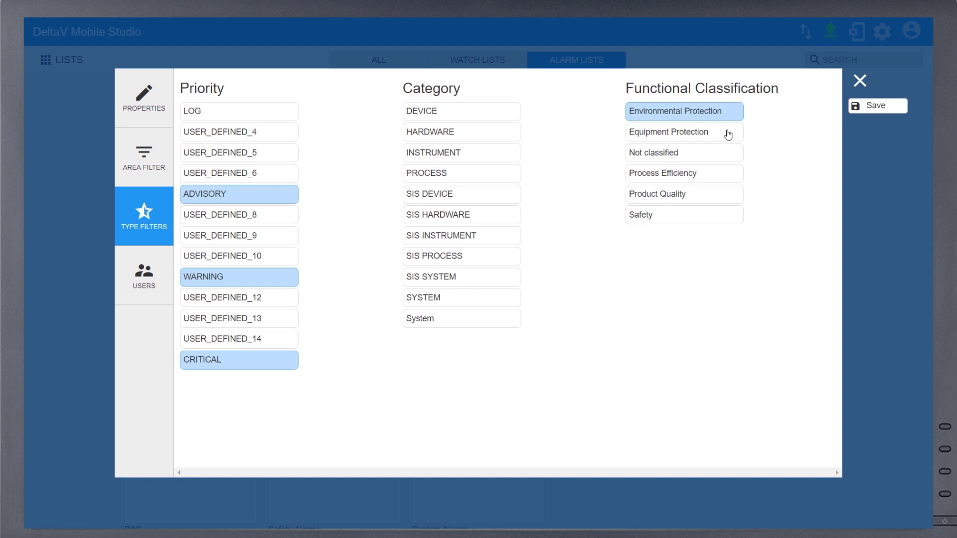
{"action": "left_click", "coordinate": [711, 212]}
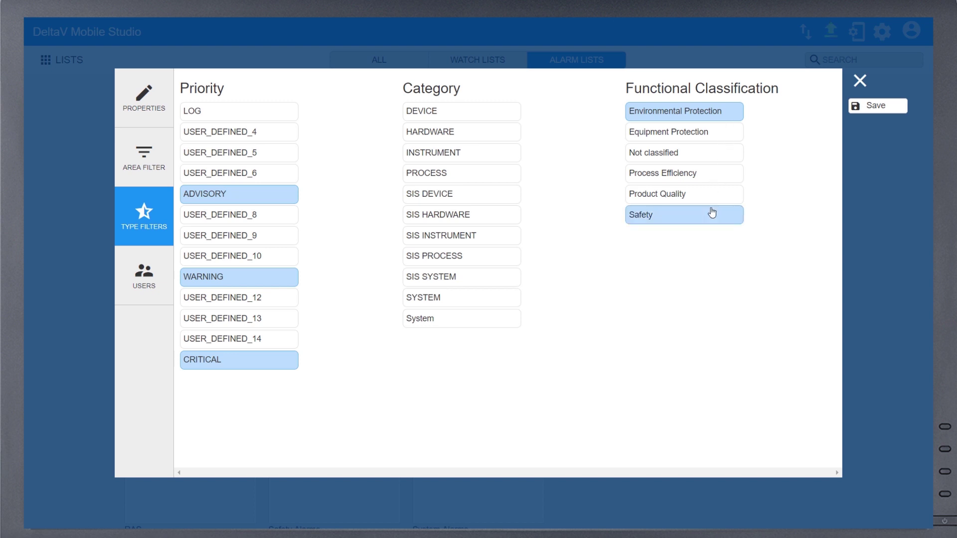
{"action": "left_click", "coordinate": [711, 213]}
{"action": "left_click", "coordinate": [736, 117]}
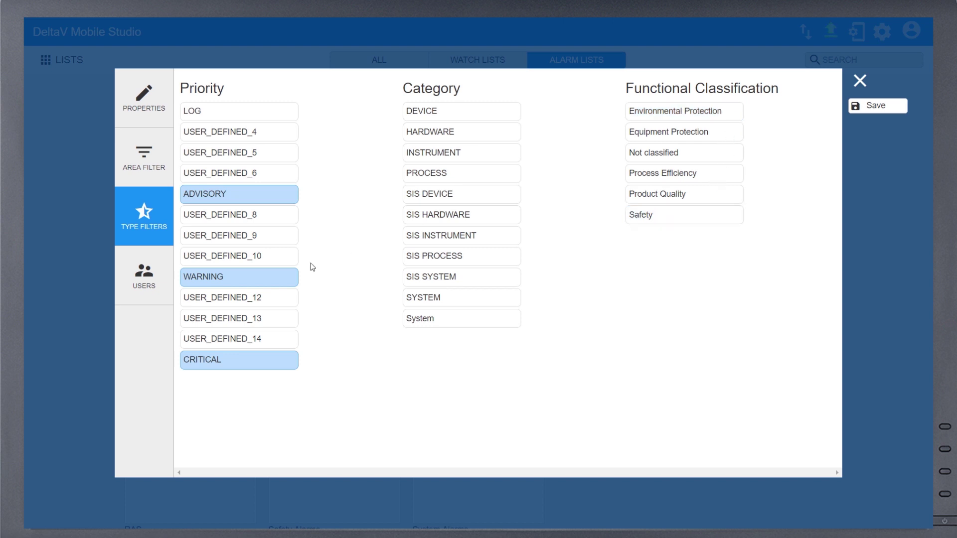
{"action": "left_click", "coordinate": [156, 282]}
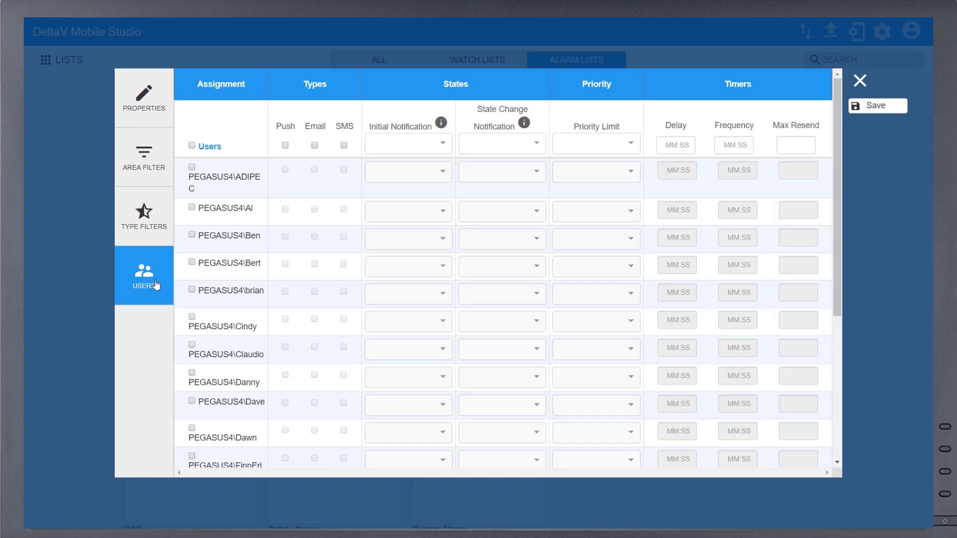
Step: Assign New Alarm List to a single user instead of all users
{"action": "left_click", "coordinate": [192, 145]}
{"action": "left_click", "coordinate": [191, 145]}
{"action": "left_click", "coordinate": [192, 235]}
Step: Save and publish New Alarm List, then leave the editor for the alarm lists grid
{"action": "left_click", "coordinate": [876, 106]}
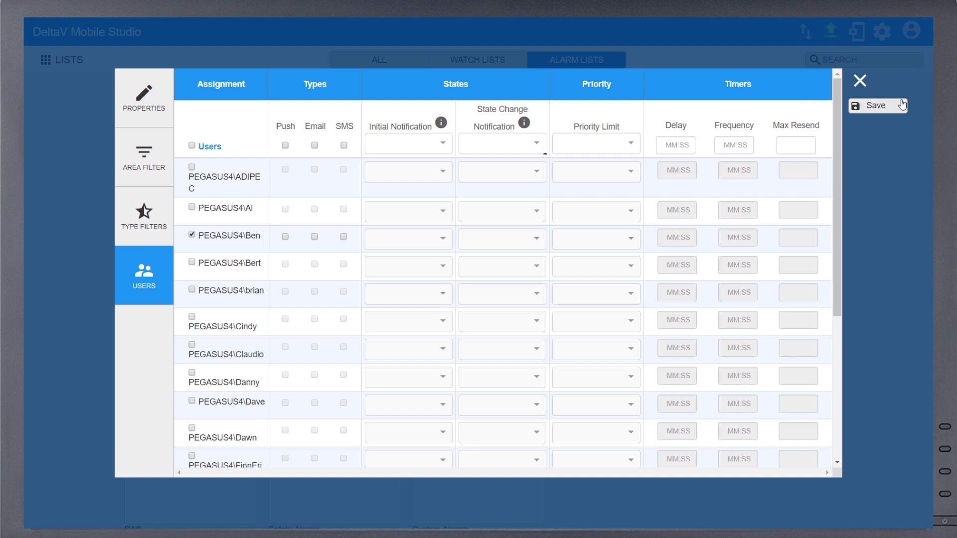
{"action": "left_click", "coordinate": [891, 125]}
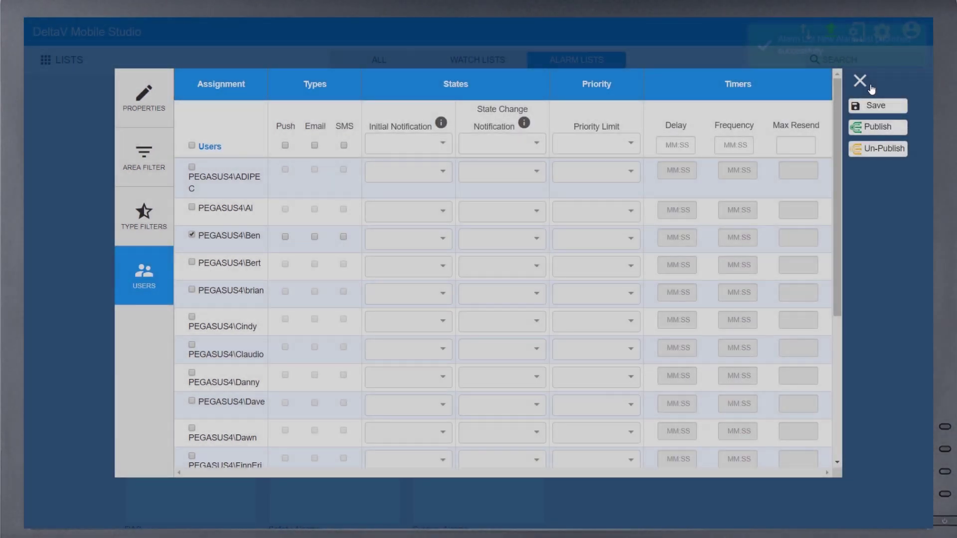
{"action": "left_click", "coordinate": [870, 87]}
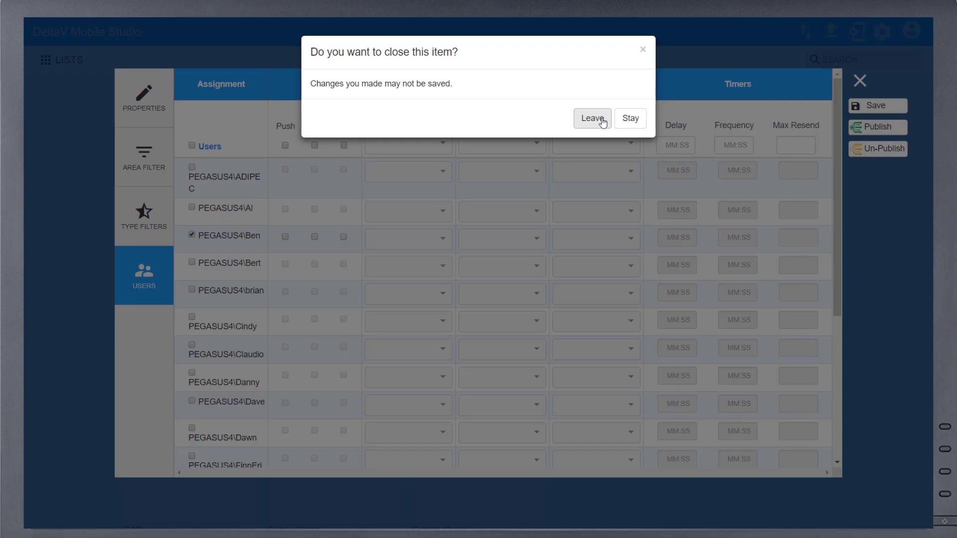
{"action": "left_click", "coordinate": [601, 119]}
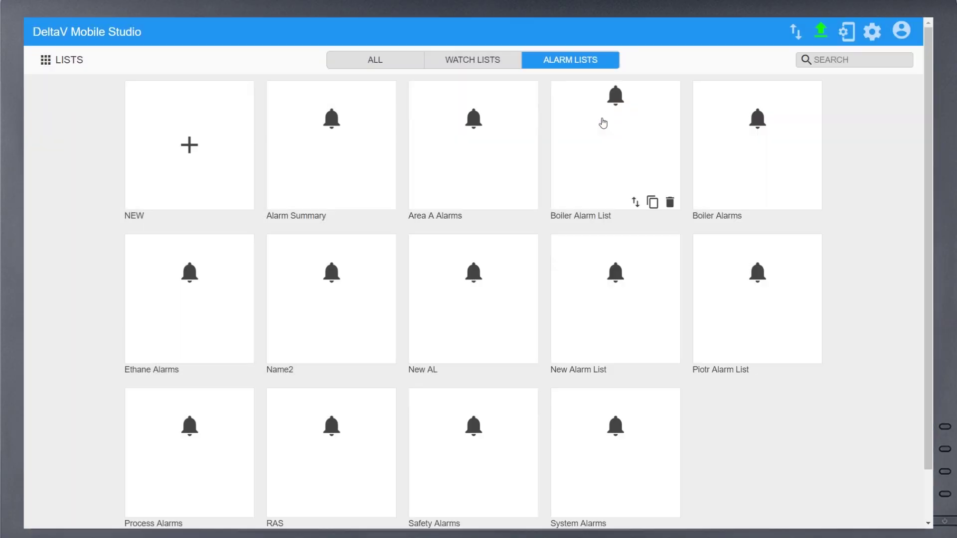
Step: Subscribe a user to the Boiler Manager and Controller Diagnostics watch lists
{"action": "left_click", "coordinate": [47, 64]}
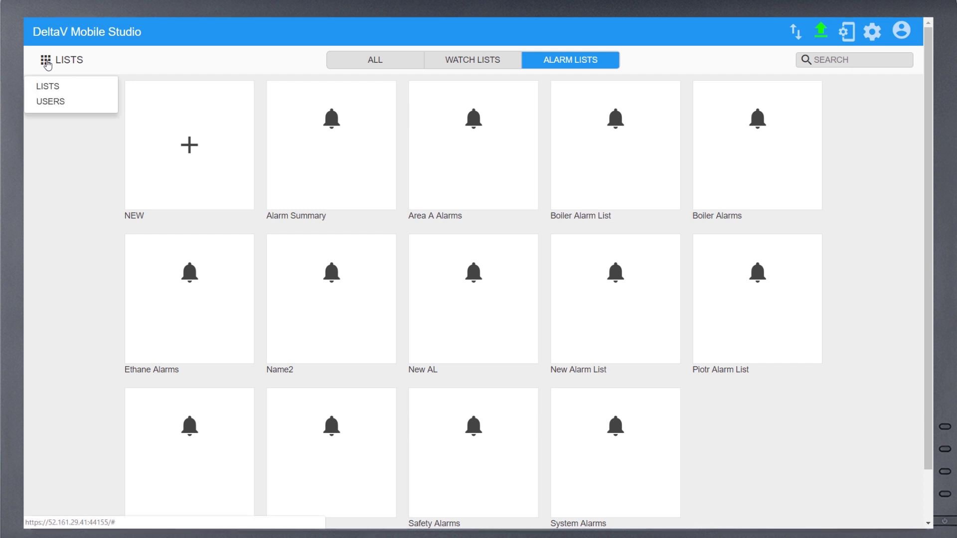
{"action": "left_click", "coordinate": [48, 101]}
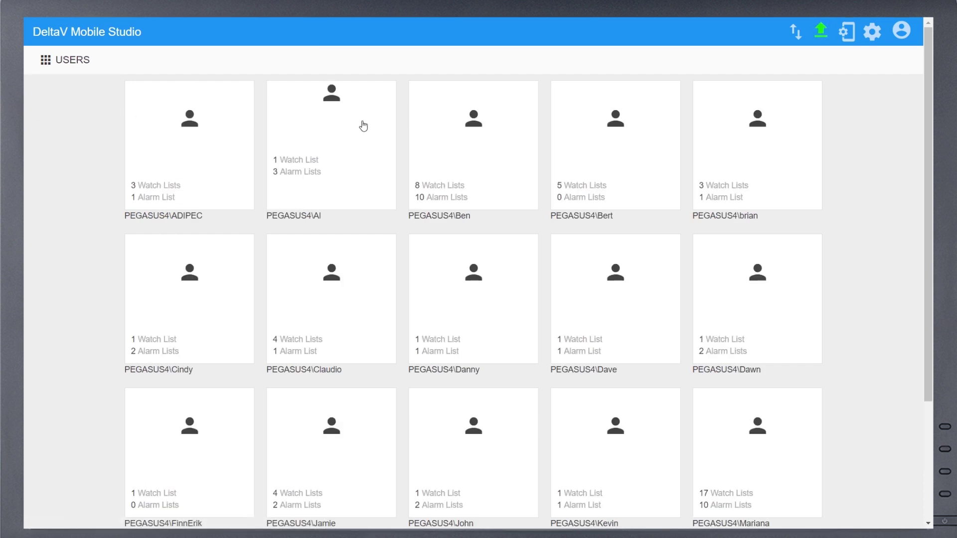
{"action": "left_click", "coordinate": [437, 145]}
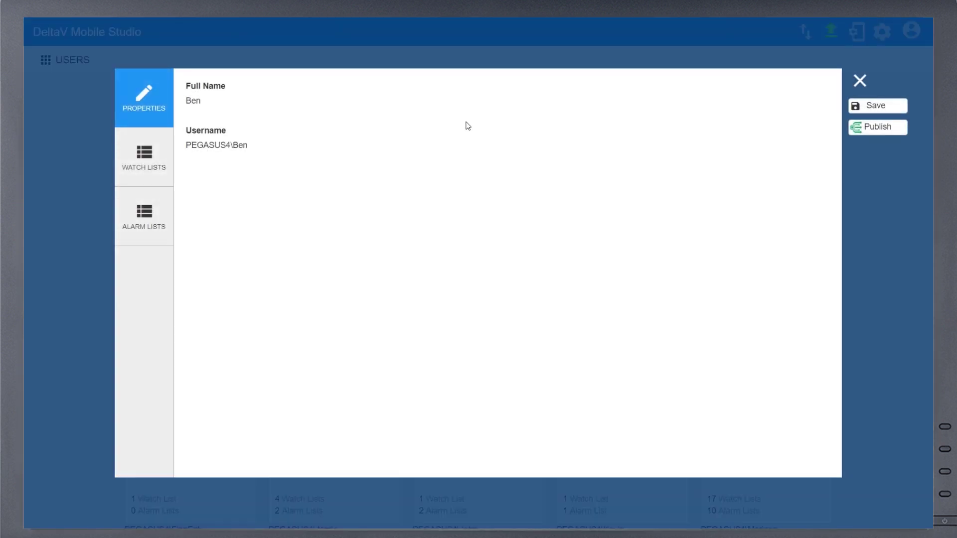
{"action": "left_click", "coordinate": [160, 167]}
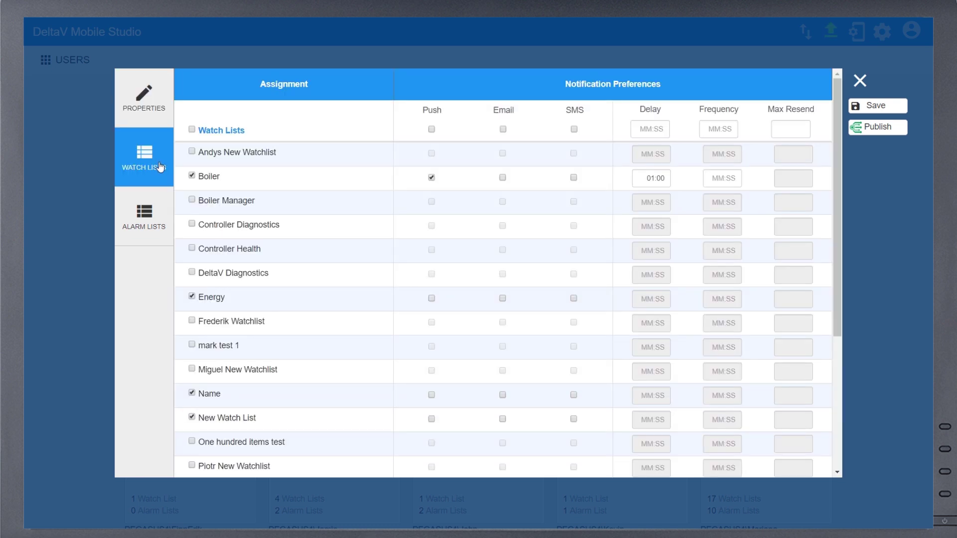
{"action": "left_click", "coordinate": [192, 201]}
{"action": "left_click", "coordinate": [193, 225]}
Step: Leave the user's Boiler Alarms subscription off, then save and publish the user's changes
{"action": "left_click", "coordinate": [143, 225]}
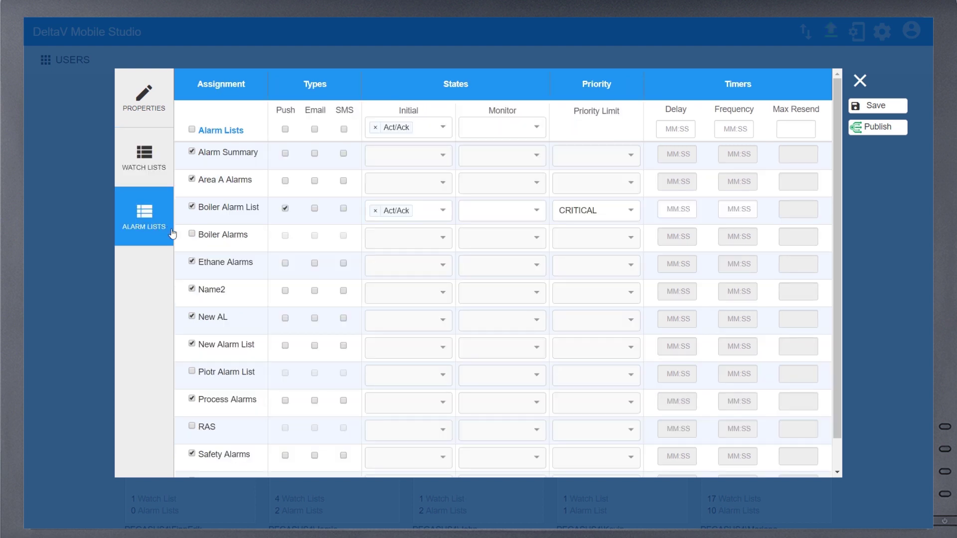
{"action": "left_click", "coordinate": [194, 238]}
{"action": "left_click", "coordinate": [193, 238]}
{"action": "left_click", "coordinate": [855, 108]}
{"action": "left_click", "coordinate": [867, 128]}
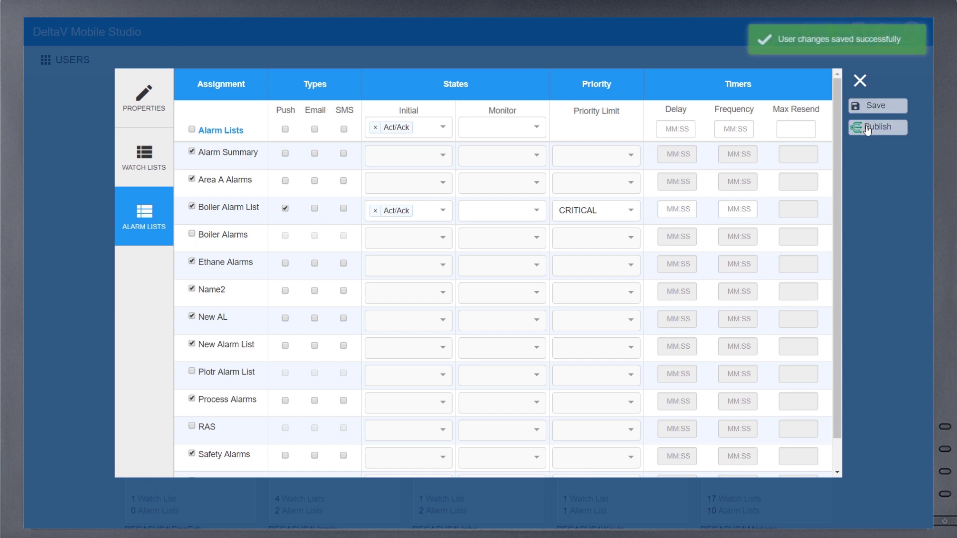